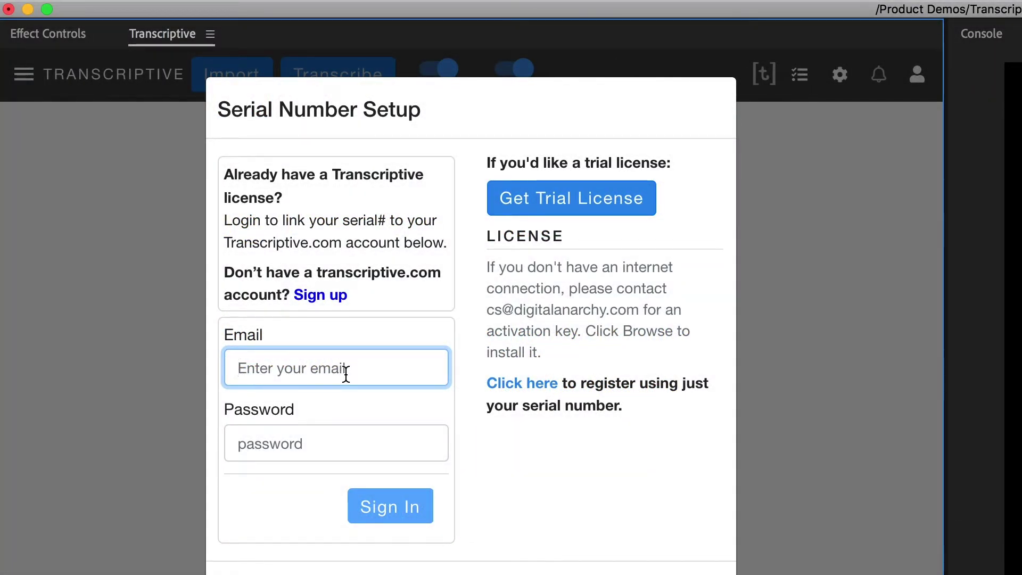
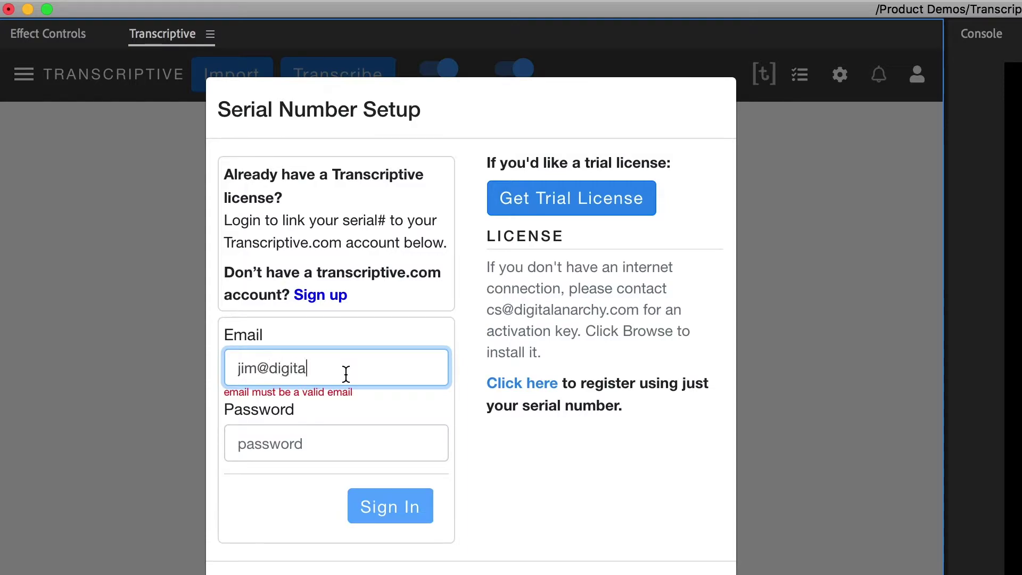
- Replace the mistyped e-mail with the account's e-mail, fill in the password, and sign in
key(super+a)
key(BackSpace)
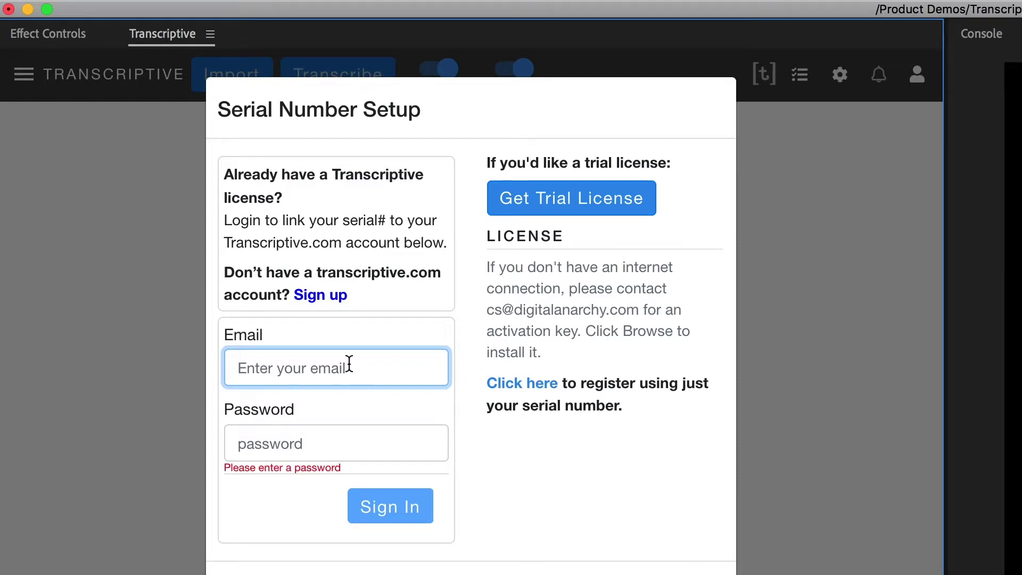
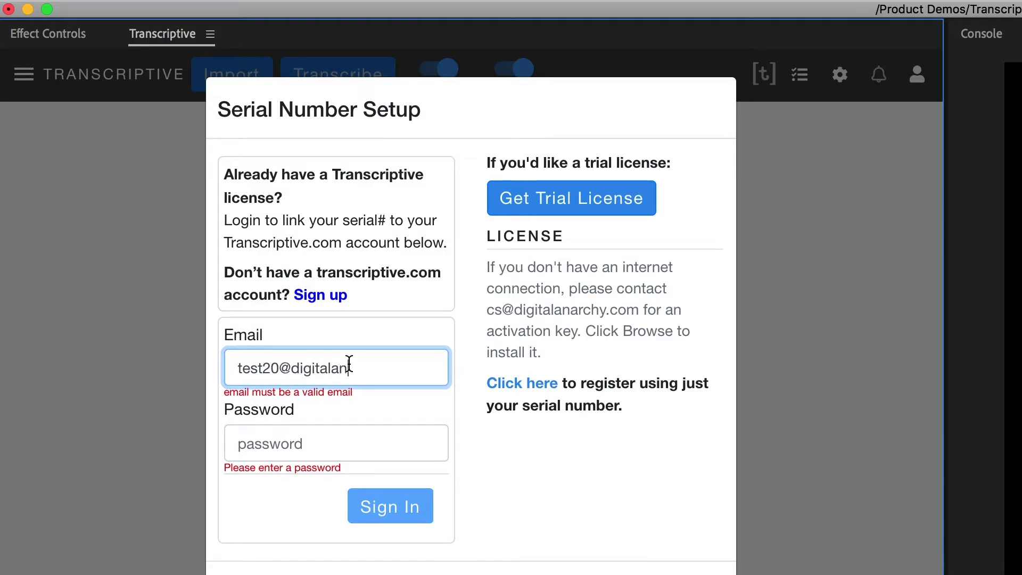
key(Tab)
click(413, 510)
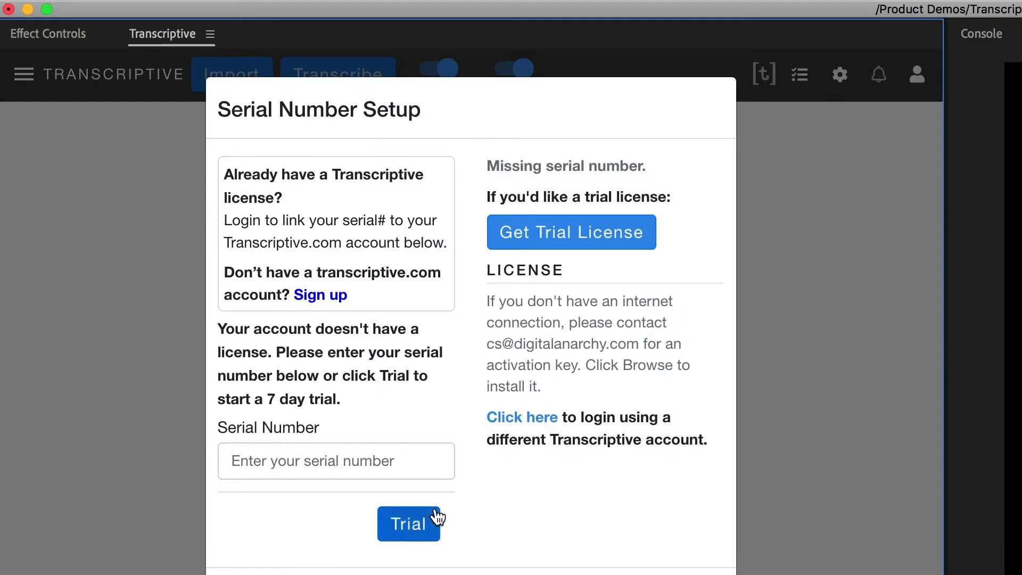
- Enter the licence serial number in the Serial Number field
click(394, 474)
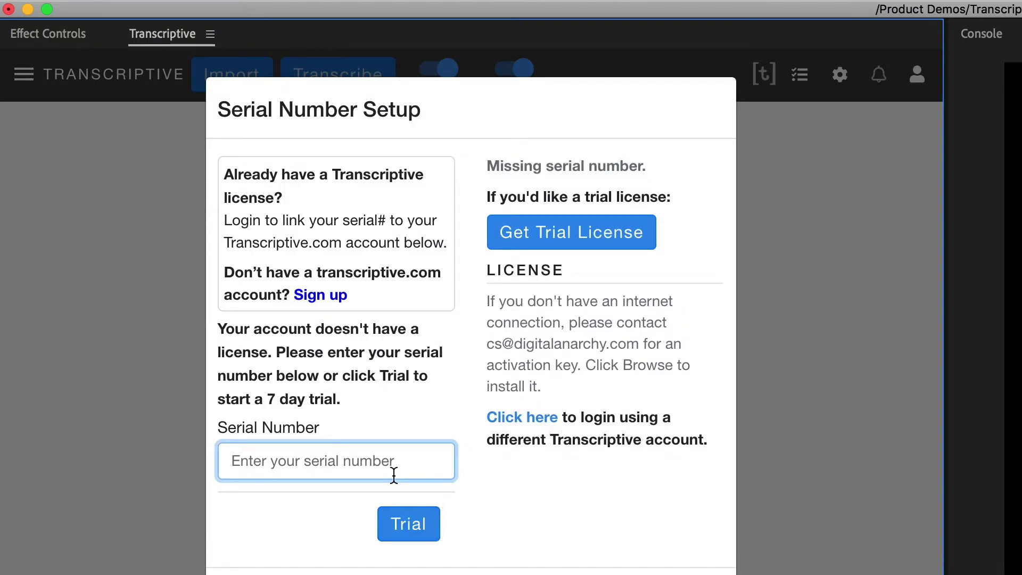
text(TRNP-)
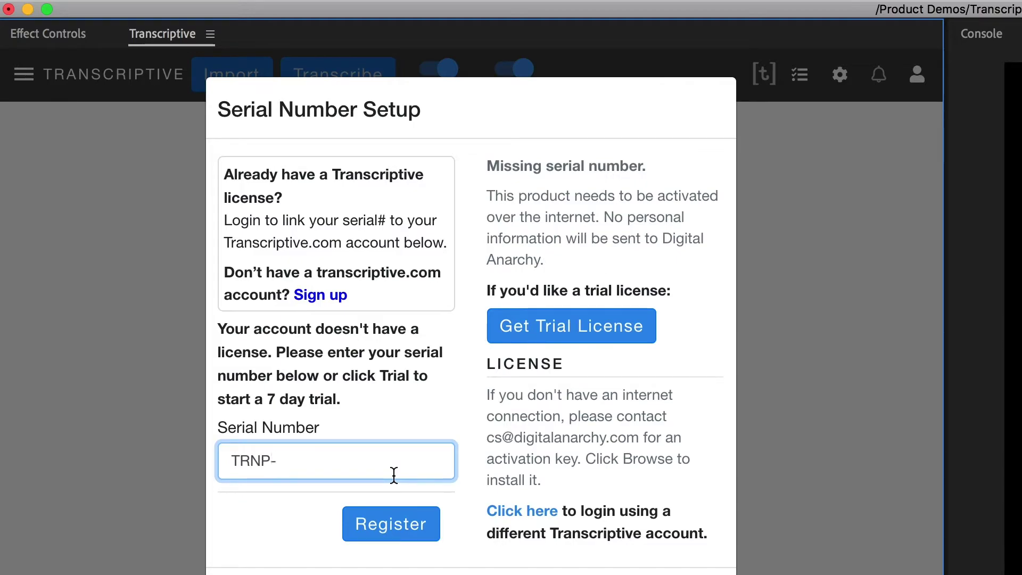
text(123456-)
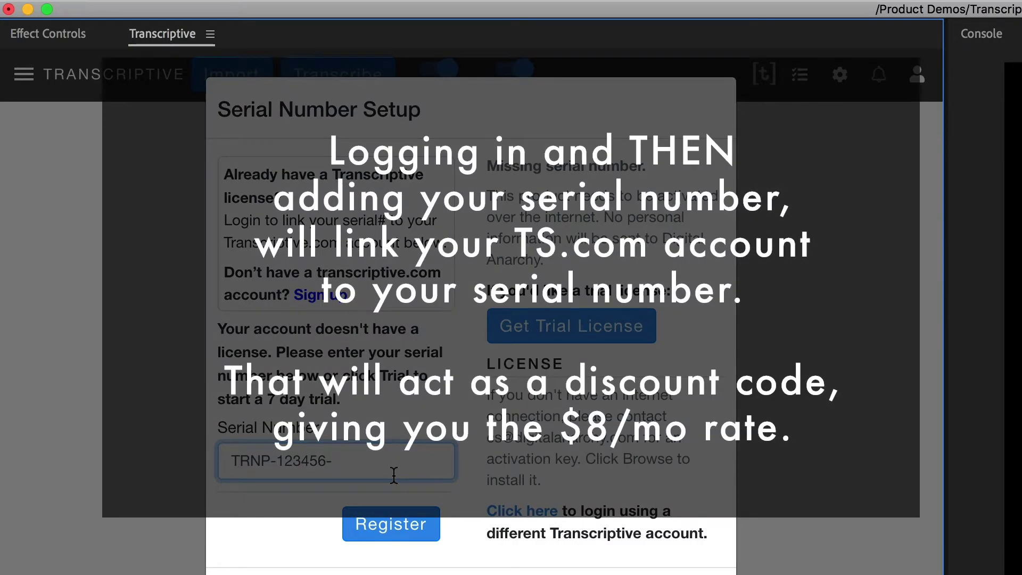
text(DADA)
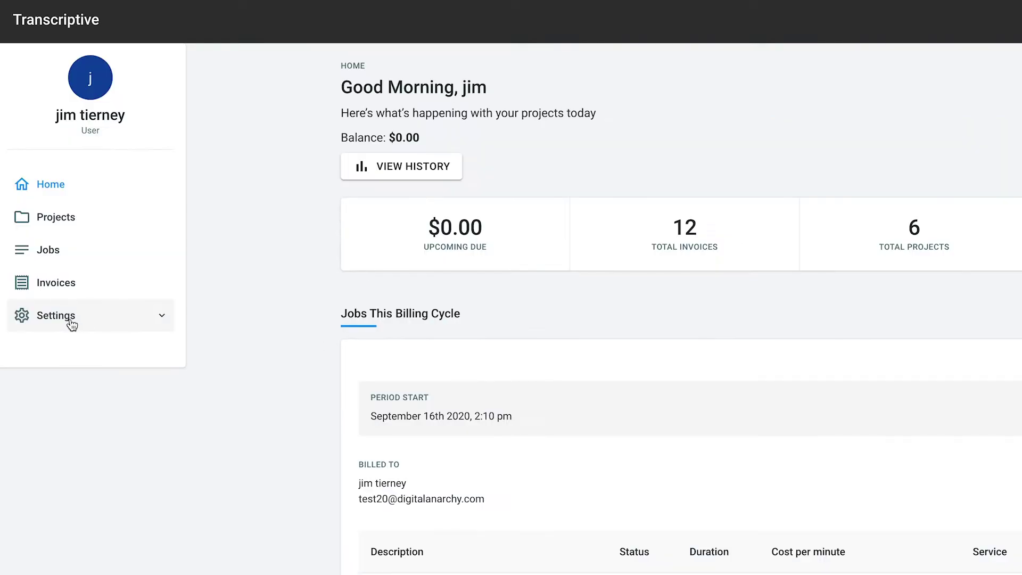
- Switch the Transcriptive.com account subscription to the Producer (Monthly) plan and confirm
click(64, 317)
click(77, 387)
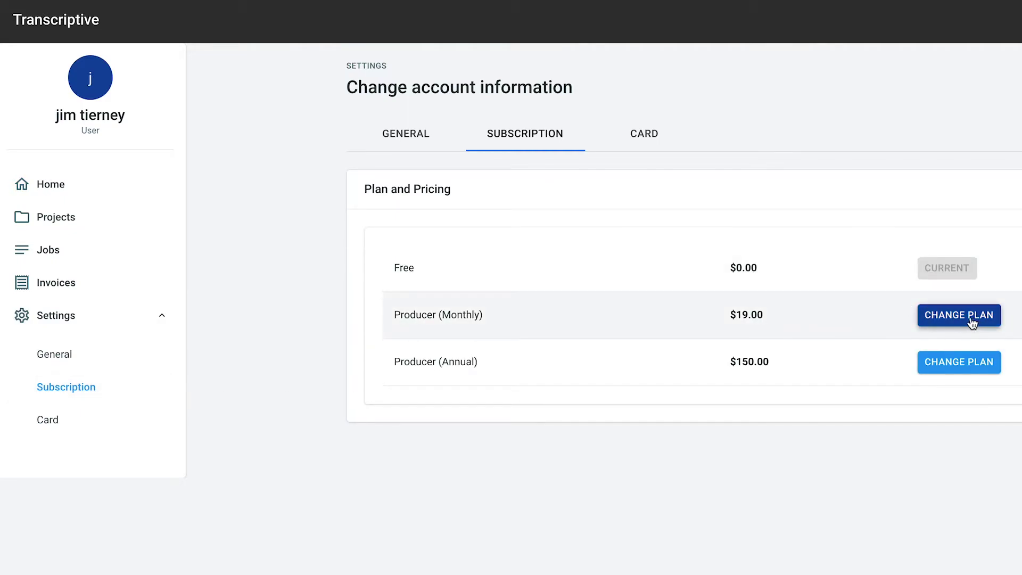
click(972, 322)
click(739, 412)
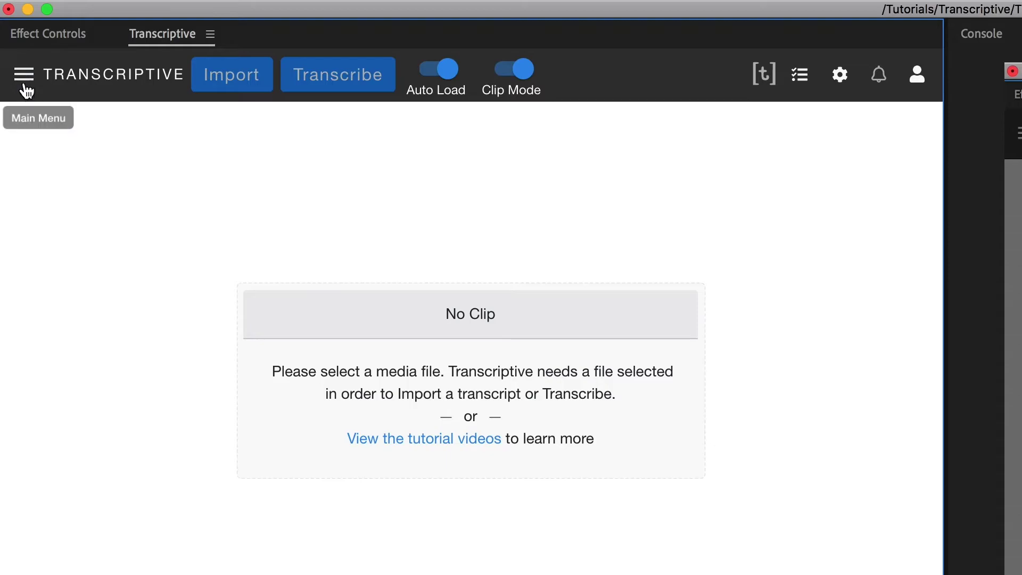
- Deactivate the current serial license through the main menu's License setup
click(23, 83)
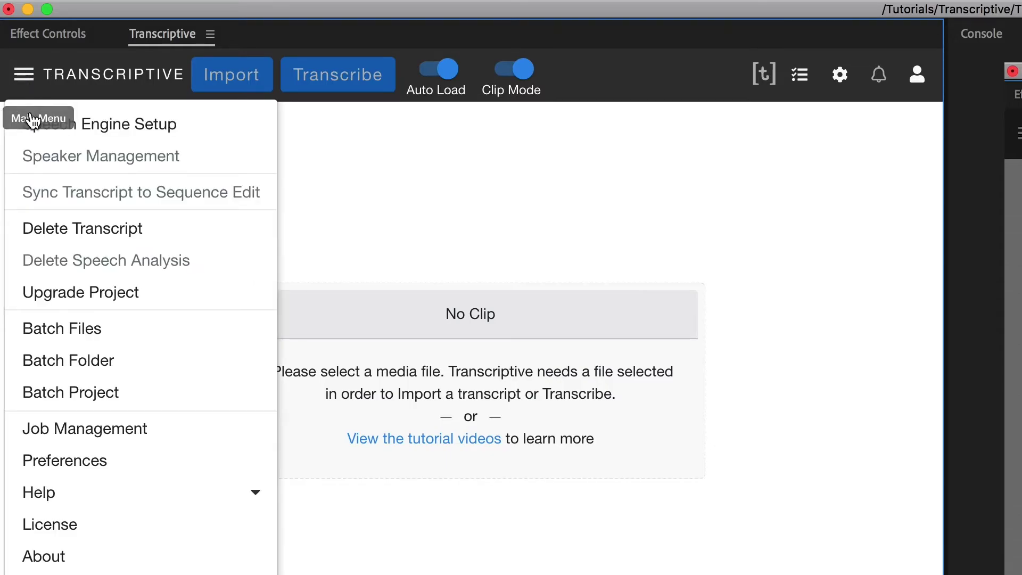
click(99, 527)
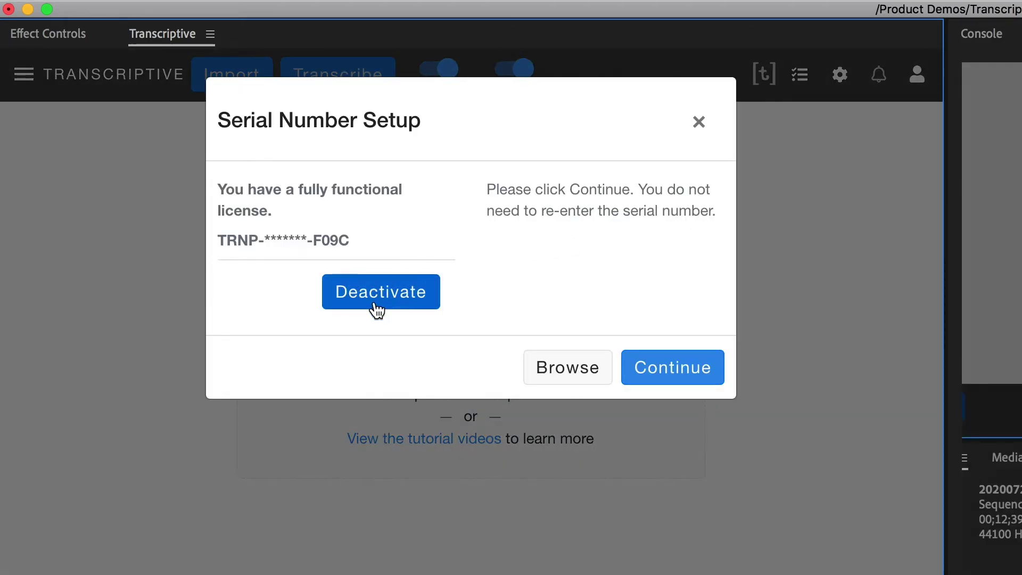
click(378, 307)
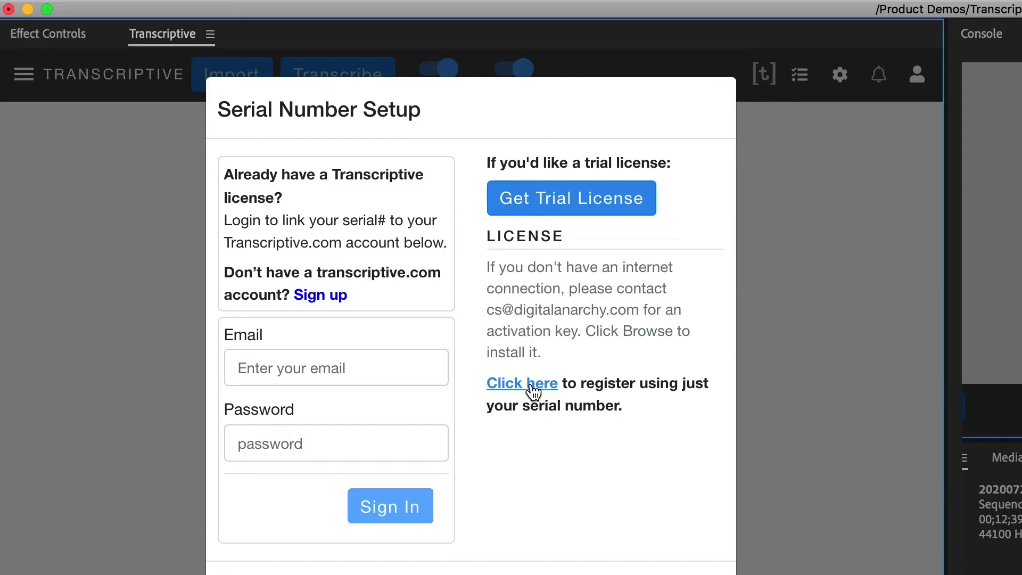
- Register with the serial number alone by pasting it and activating the license
click(522, 384)
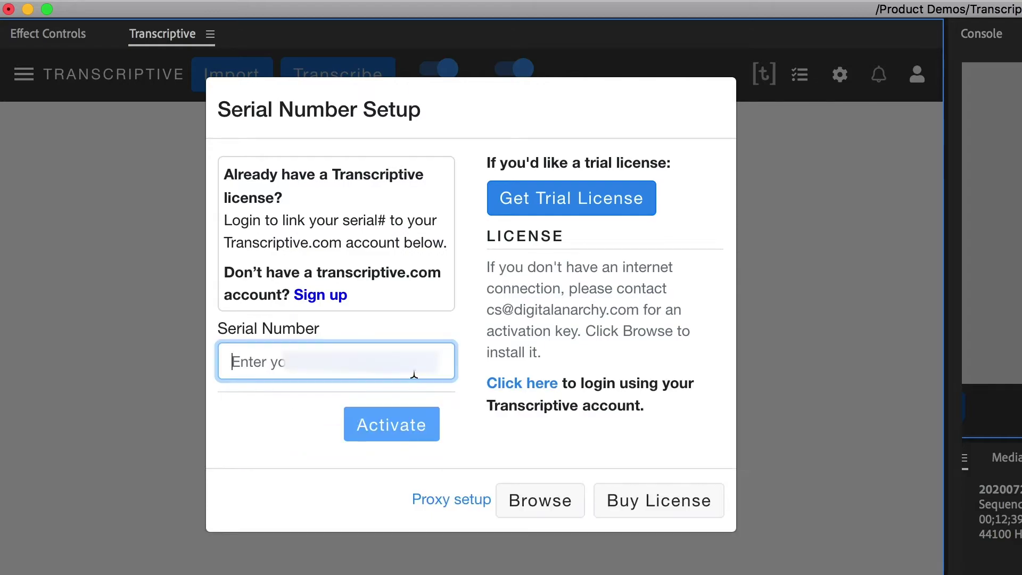
key(super+v)
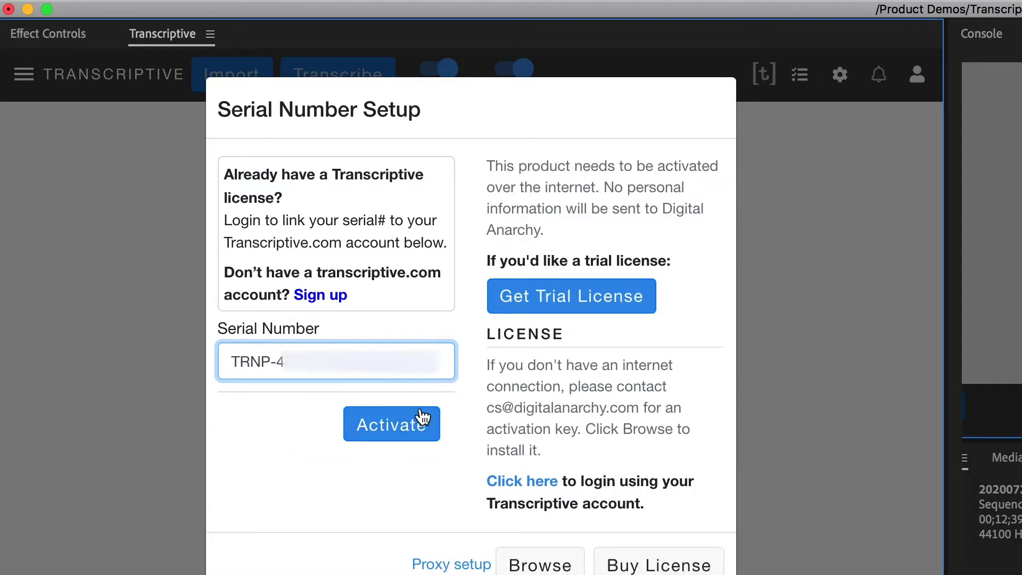
click(399, 430)
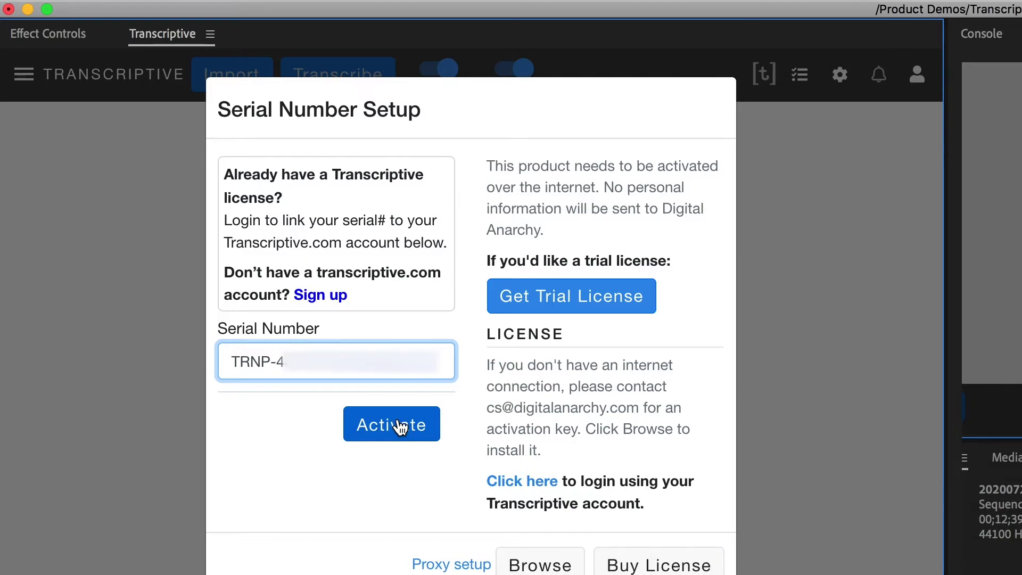
click(400, 428)
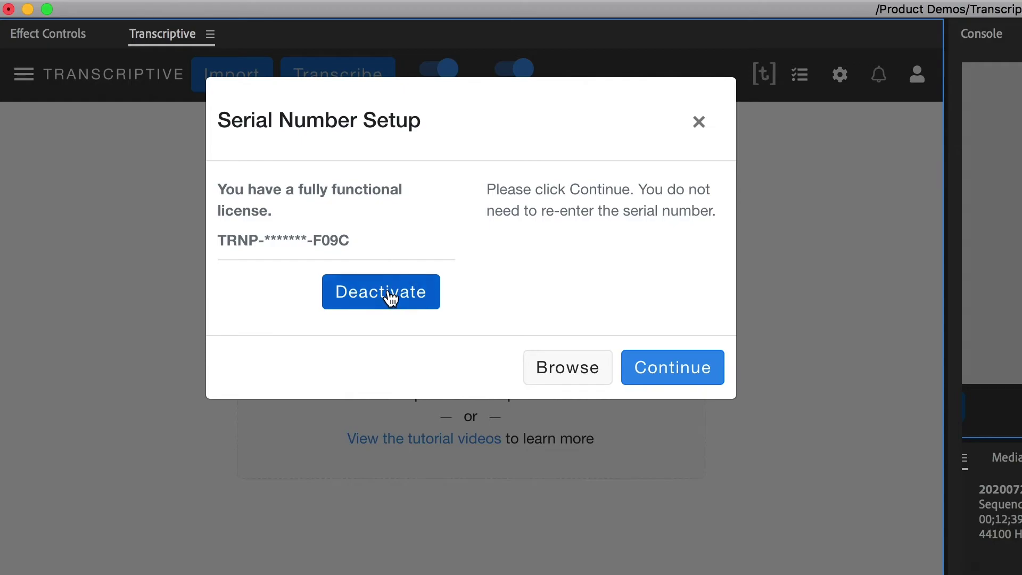
- Deactivate the serial-only license and enter a second account's e-mail and password
click(390, 295)
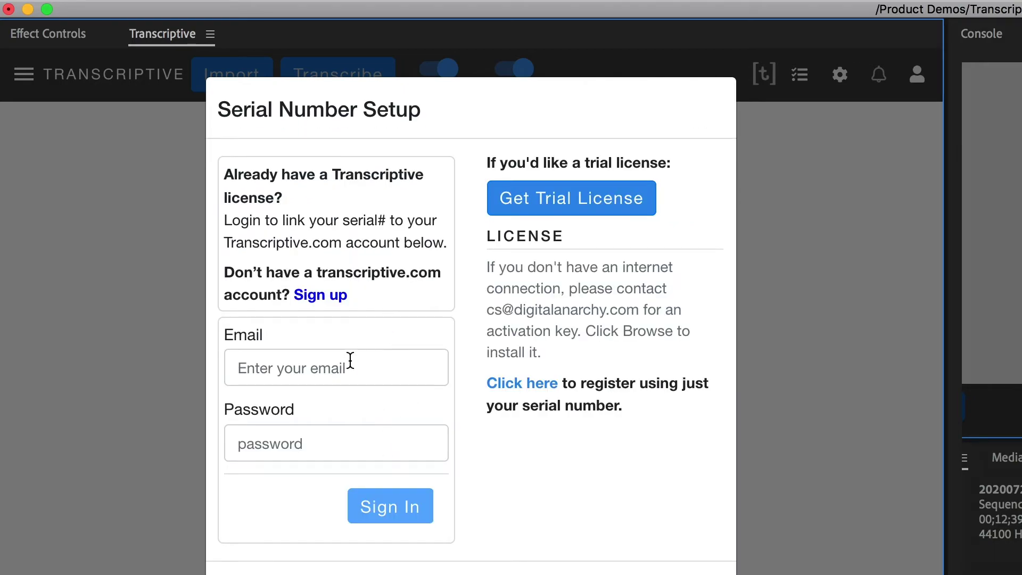
click(323, 369)
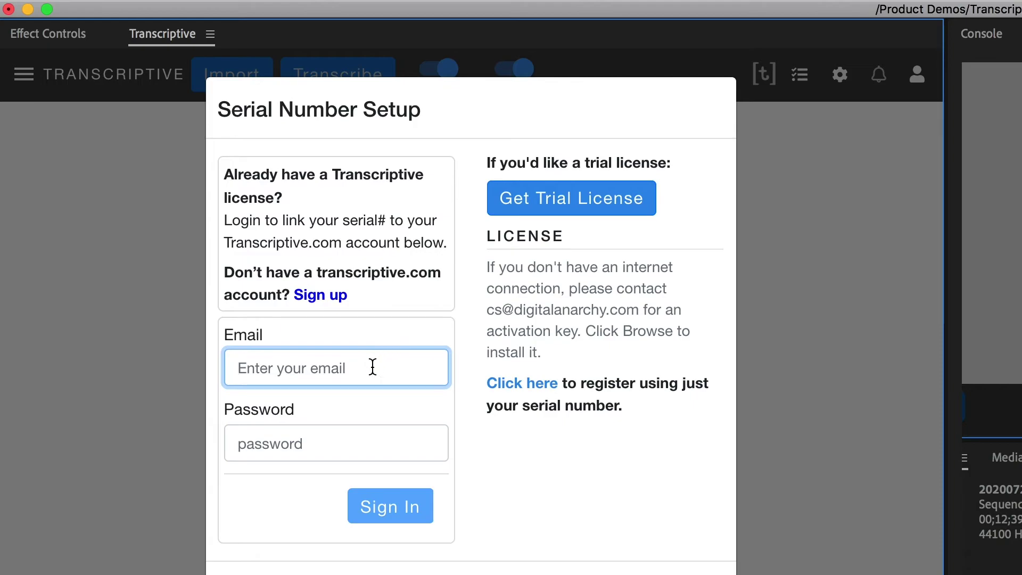
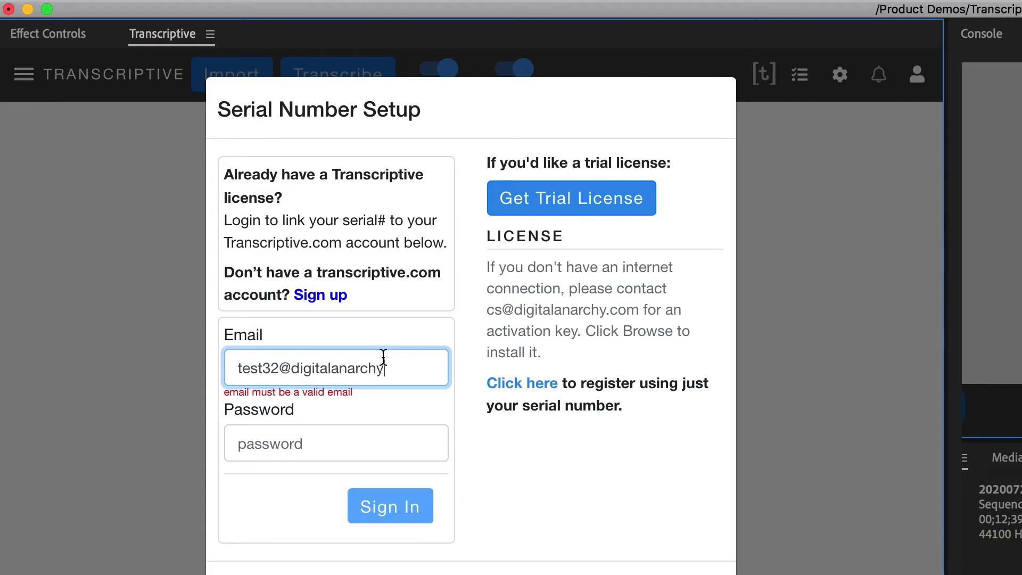
key(Tab)
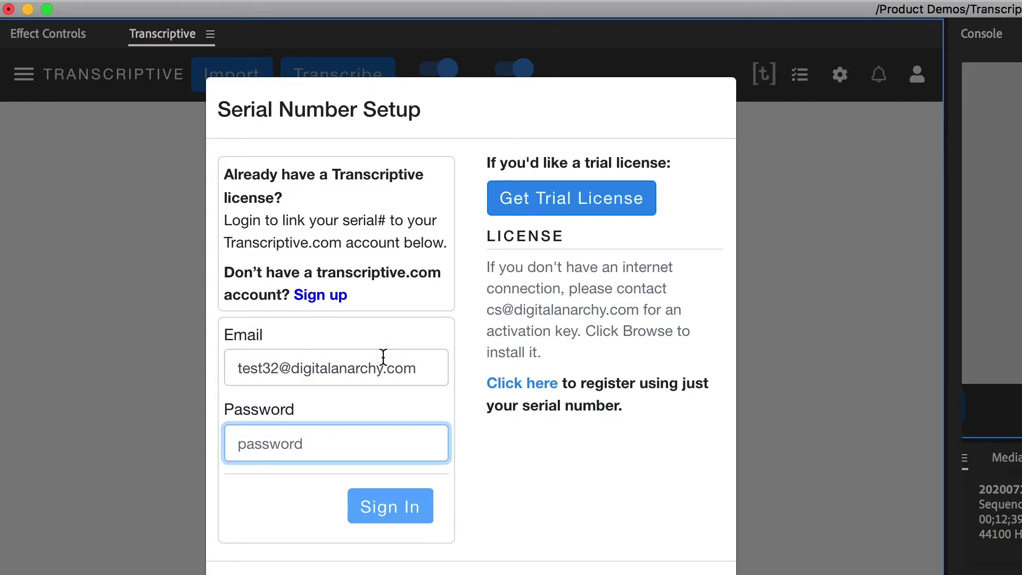
text(*********)
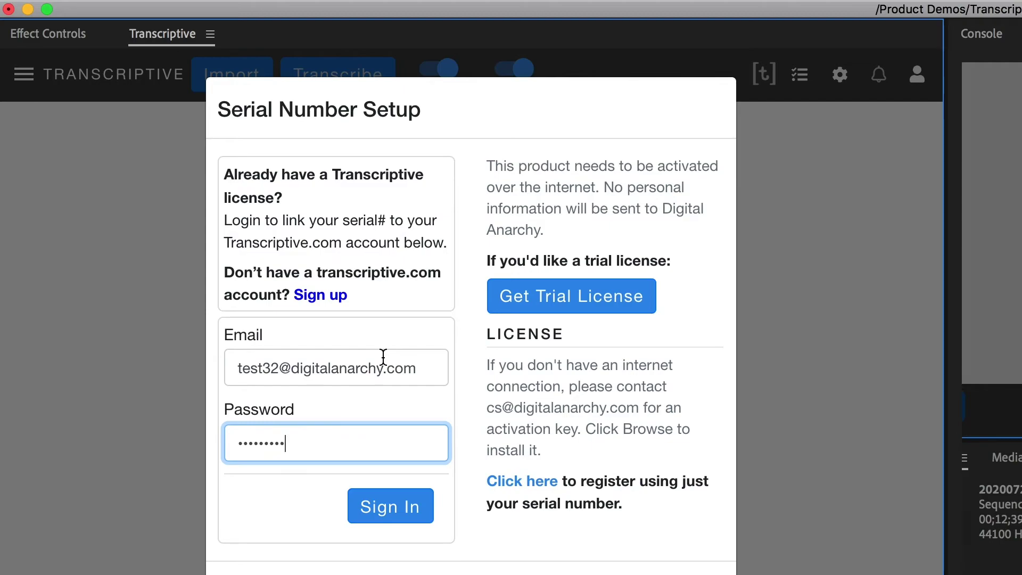
- Sign in to the second account, paste the serial number, and register it
click(393, 509)
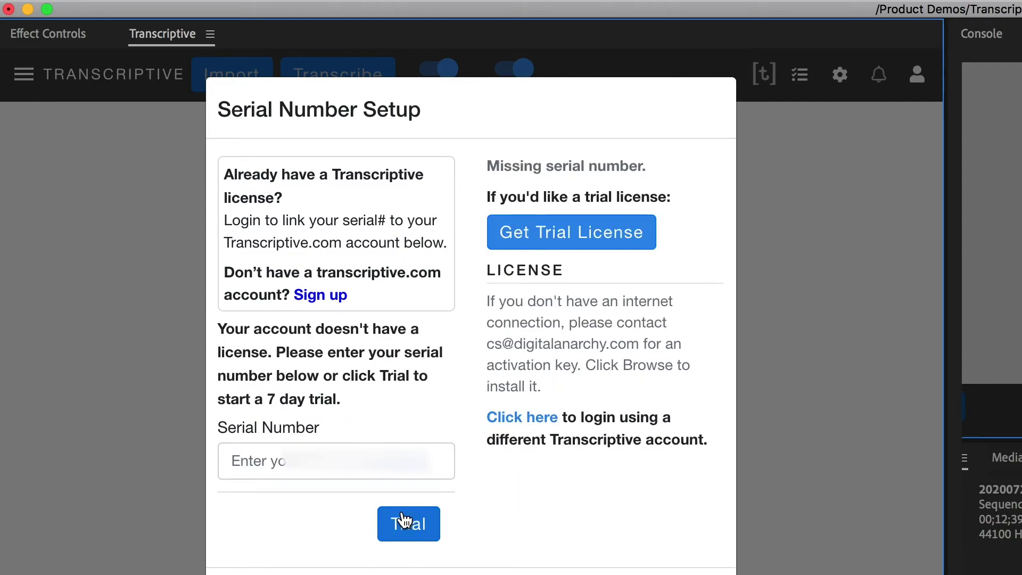
click(311, 471)
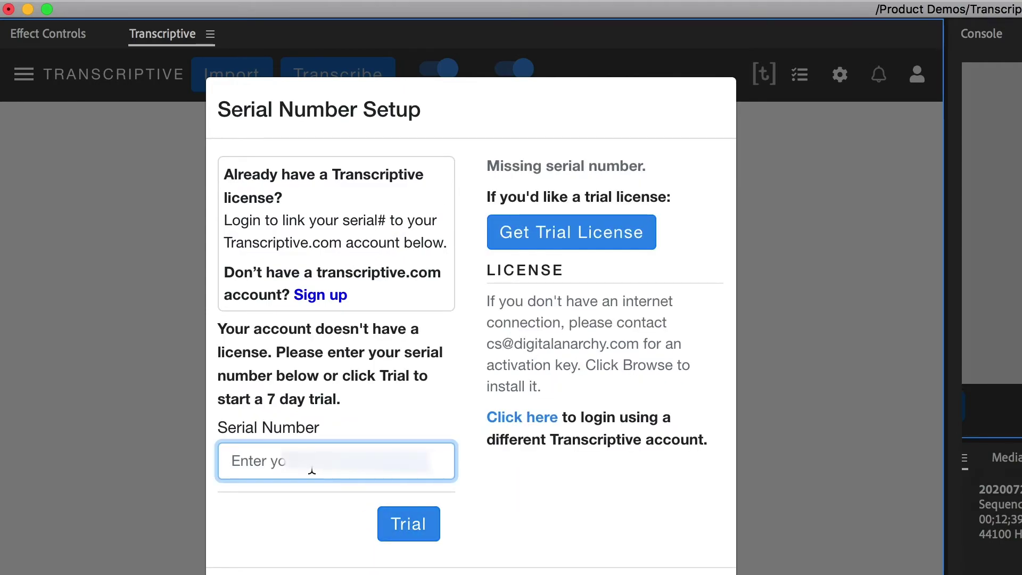
key(super+v)
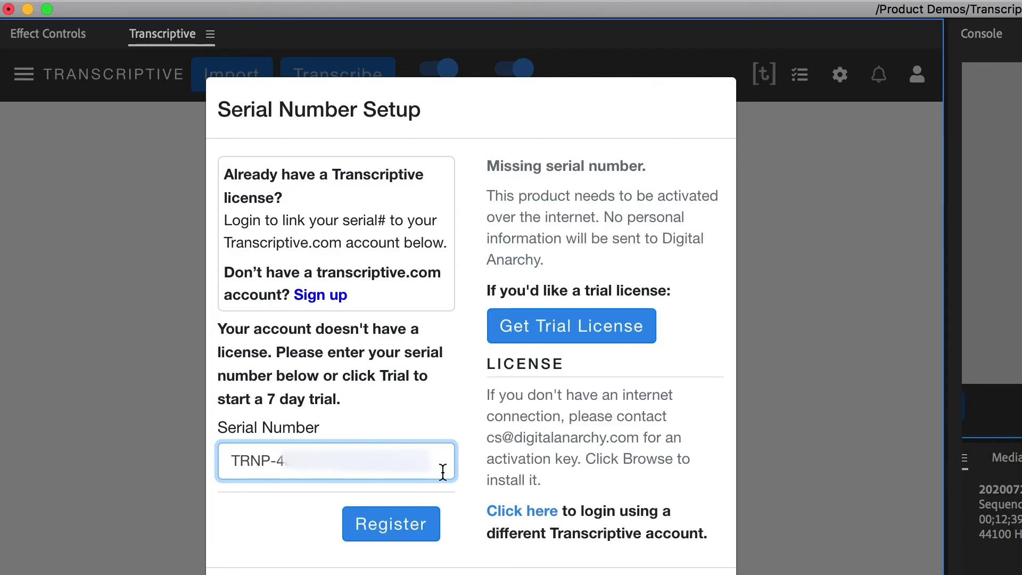
click(392, 527)
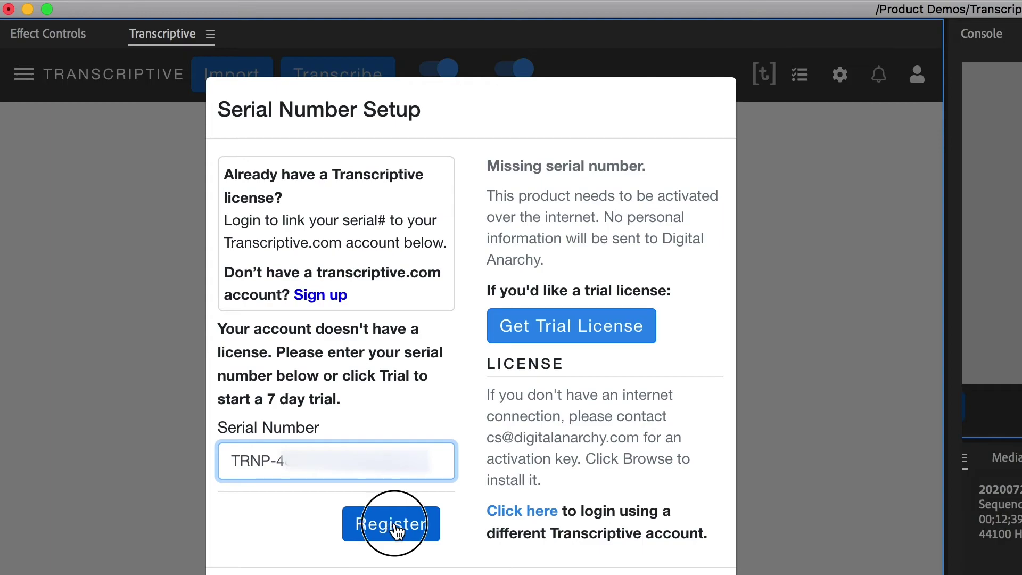